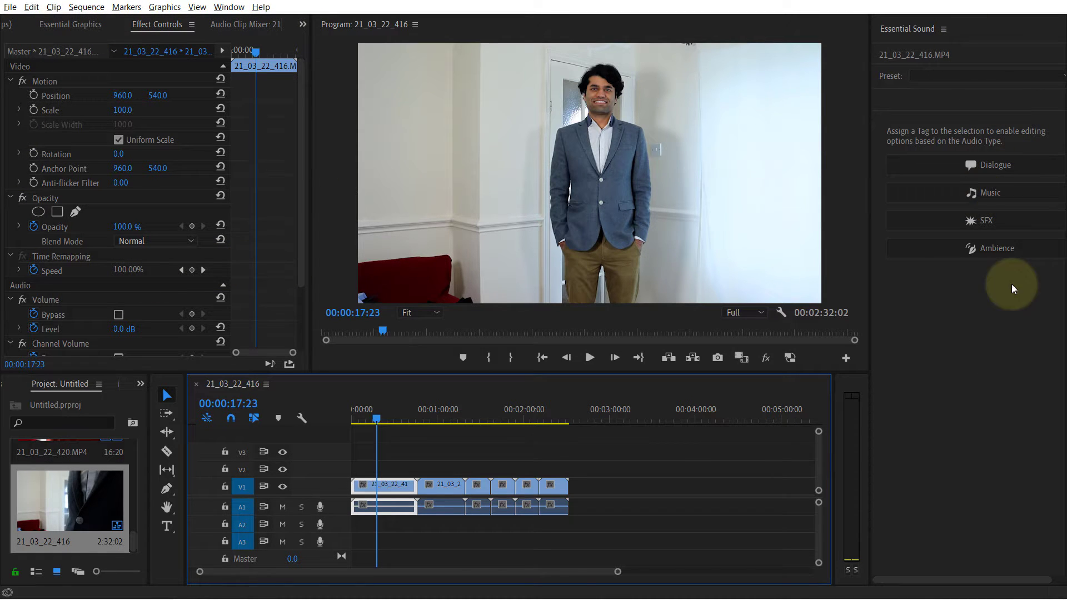
- Undock the Essential Sound panel into a floating window via its panel menu
{"action": "left_click", "coordinate": [944, 29]}
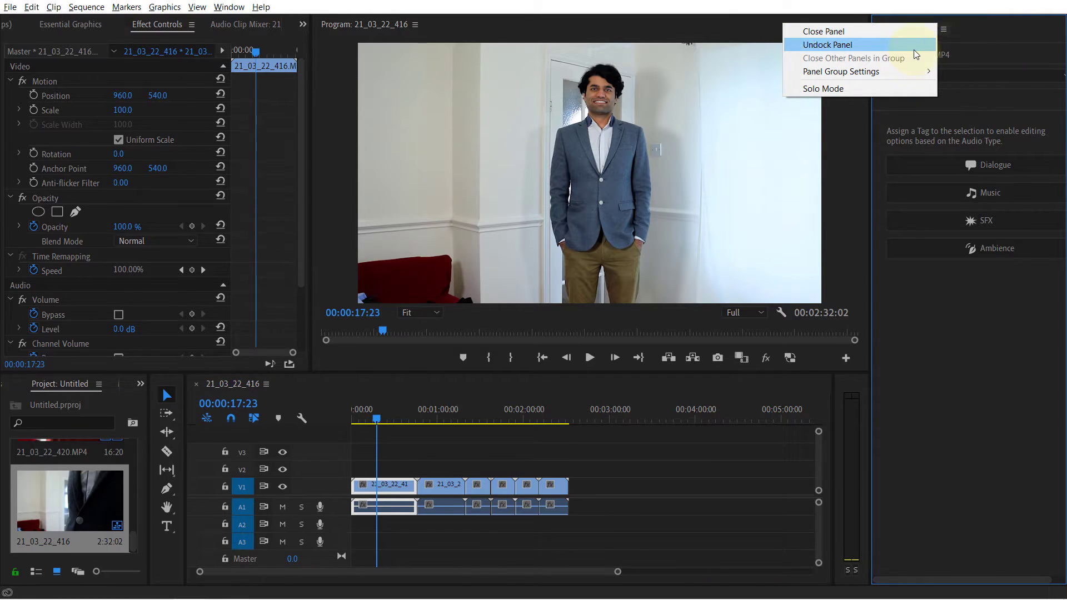
{"action": "left_click", "coordinate": [859, 49]}
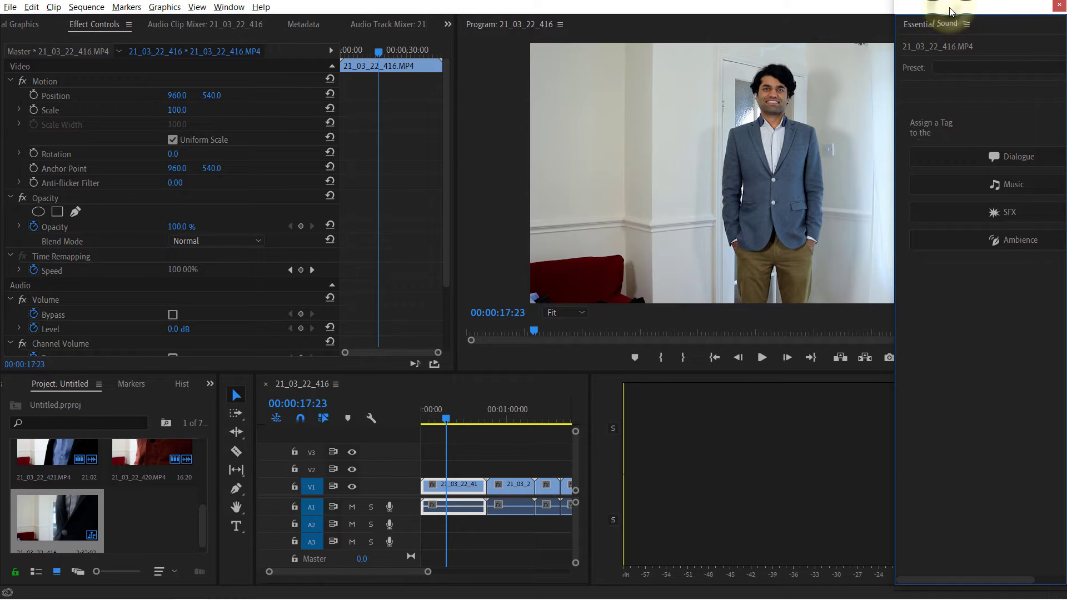
- Move the floating Essential Sound window over the Program monitor, then further right
{"action": "left_click_drag", "start_coordinate": [950, 11], "coordinate": [700, 128]}
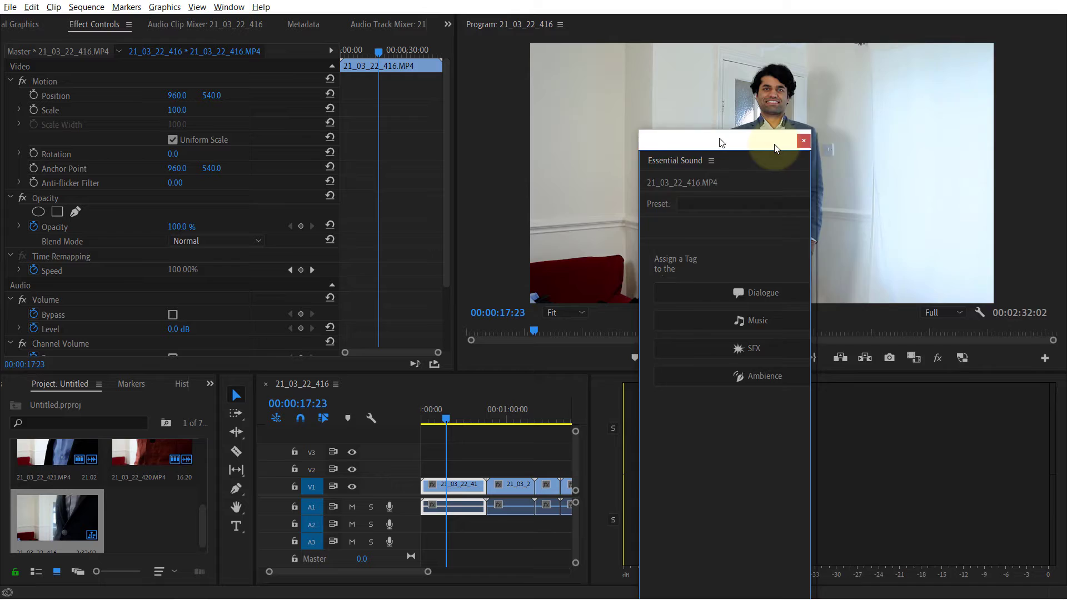
{"action": "mouse_move", "coordinate": [725, 130]}
{"action": "left_mouse_down"}
{"action": "mouse_move", "coordinate": [946, 182]}
{"action": "mouse_move", "coordinate": [622, 139]}
{"action": "mouse_move", "coordinate": [215, 64]}
{"action": "mouse_move", "coordinate": [389, 429]}
{"action": "mouse_move", "coordinate": [840, 125]}
{"action": "mouse_move", "coordinate": [898, 61]}
{"action": "left_mouse_up"}
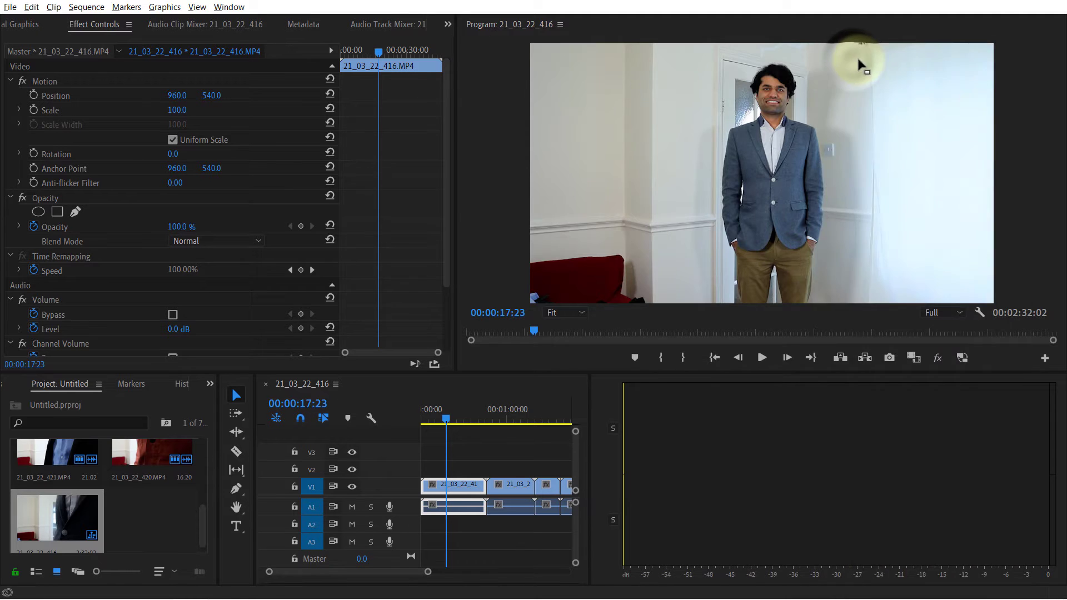
- Dock Essential Sound onto the top-left tab bar beside Effect Controls
{"action": "mouse_move", "coordinate": [854, 64]}
{"action": "left_mouse_down"}
{"action": "mouse_move", "coordinate": [739, 108]}
{"action": "mouse_move", "coordinate": [536, 130]}
{"action": "mouse_move", "coordinate": [148, 95]}
{"action": "mouse_move", "coordinate": [142, 21]}
{"action": "mouse_move", "coordinate": [501, 19]}
{"action": "mouse_move", "coordinate": [445, 132]}
{"action": "mouse_move", "coordinate": [203, 345]}
{"action": "mouse_move", "coordinate": [126, 381]}
{"action": "mouse_move", "coordinate": [367, 382]}
{"action": "mouse_move", "coordinate": [142, 23]}
{"action": "mouse_move", "coordinate": [147, 33]}
{"action": "left_mouse_up"}
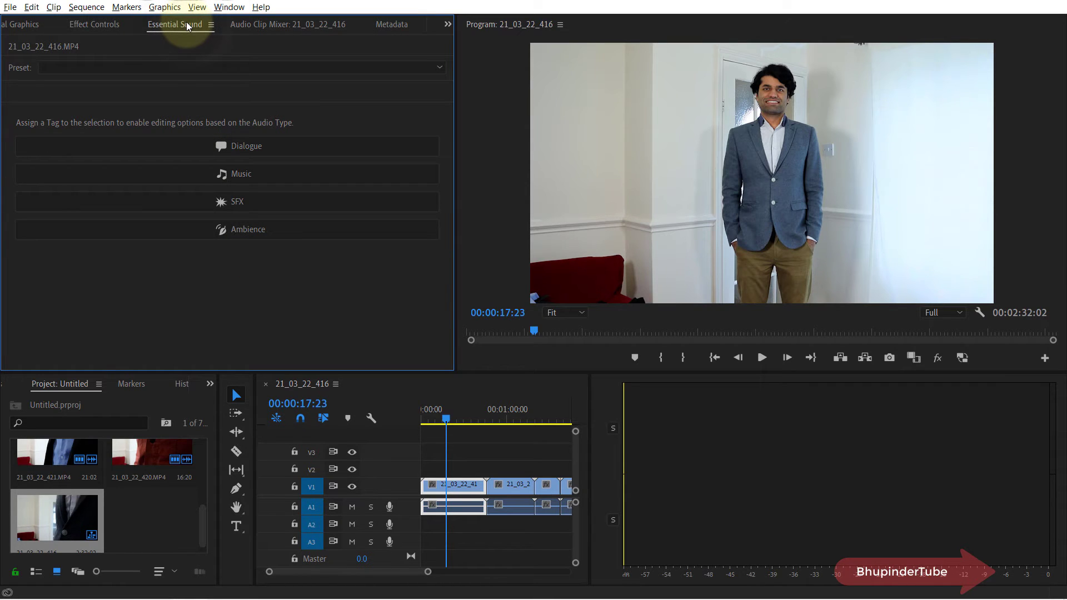
{"action": "left_click_drag", "start_coordinate": [188, 31], "coordinate": [792, 207]}
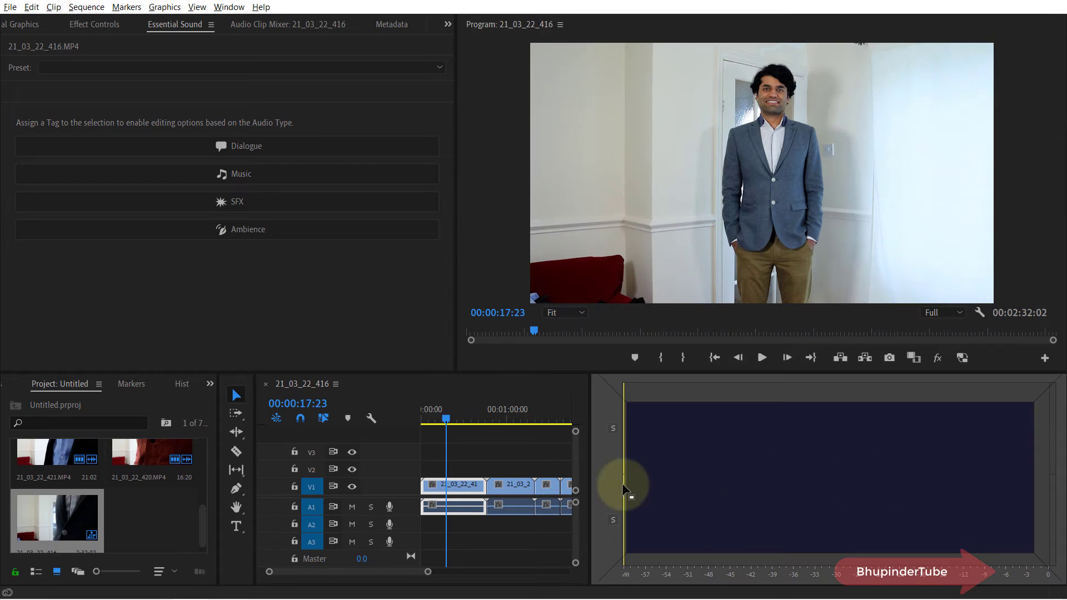
{"action": "left_click_drag", "start_coordinate": [914, 428], "coordinate": [614, 193]}
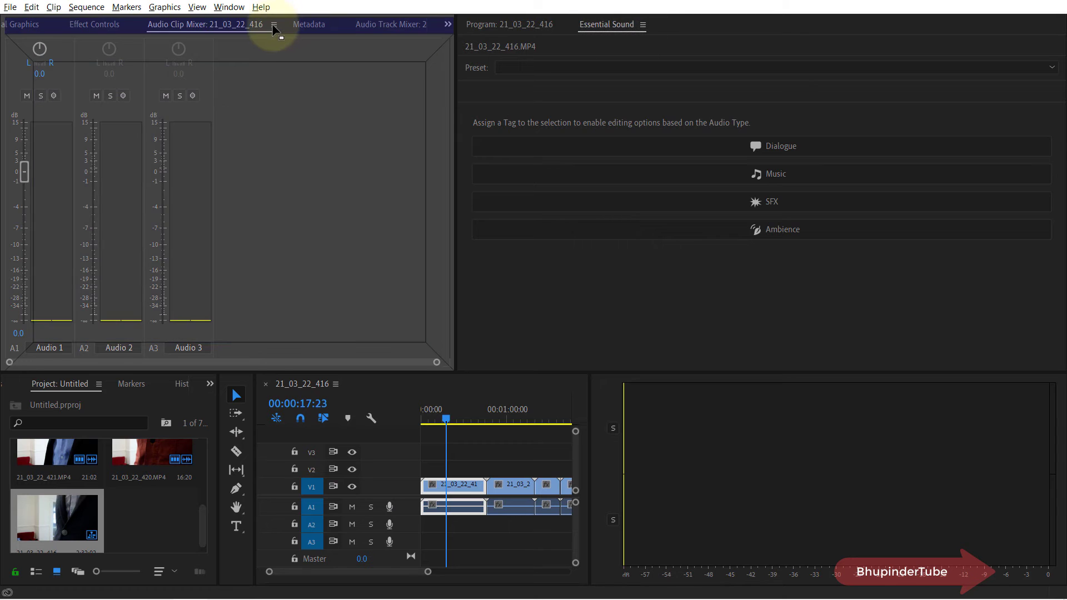
{"action": "left_click_drag", "start_coordinate": [601, 58], "coordinate": [278, 29]}
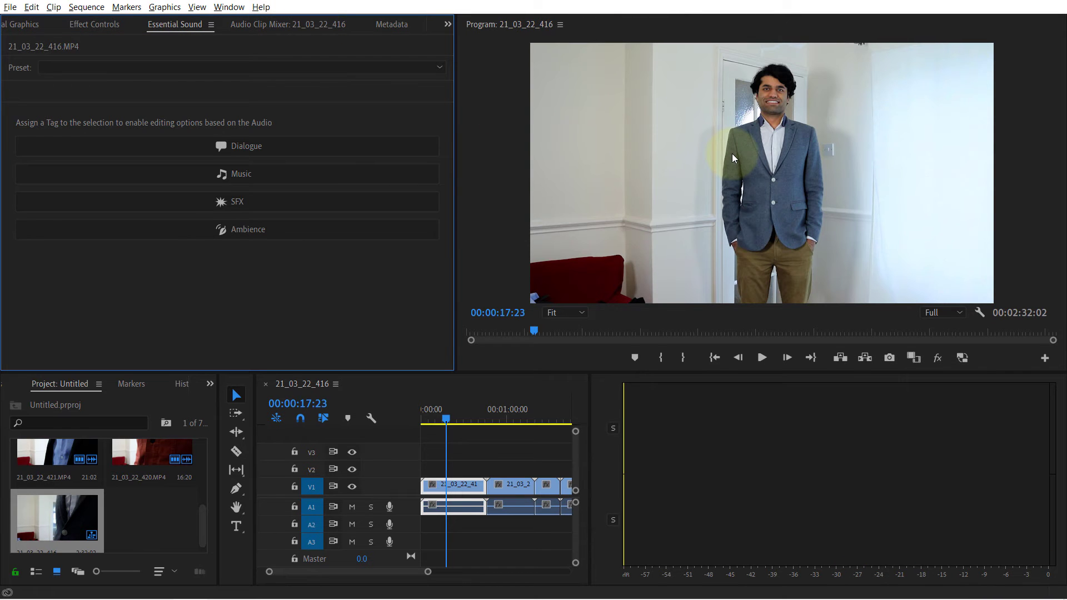